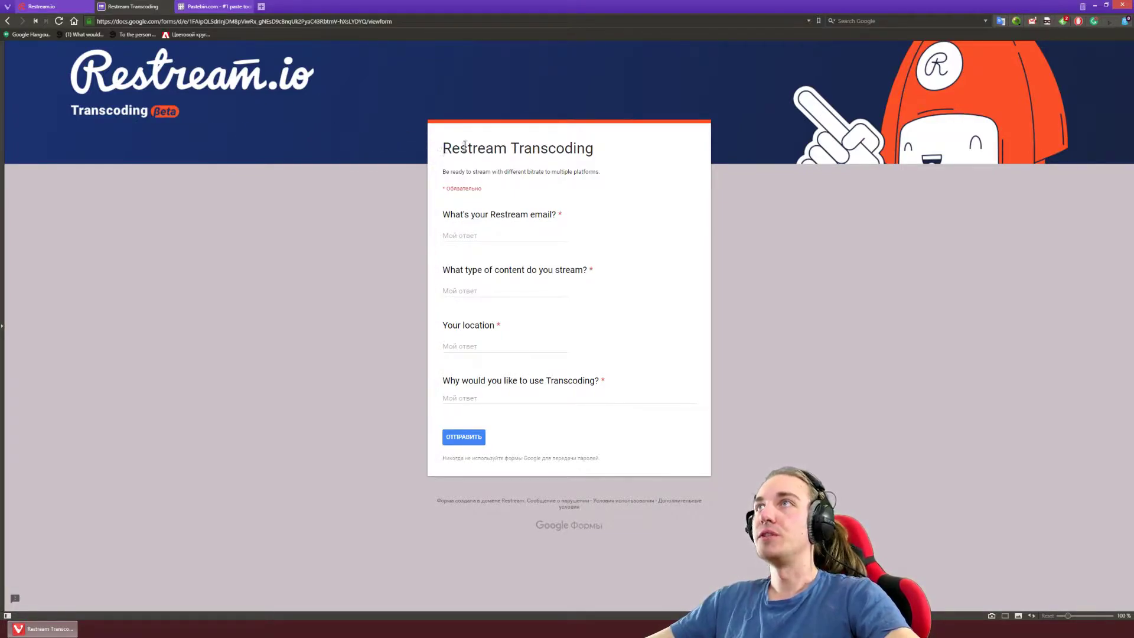
Switch from the Transcoding request form to the Restream.io channels dashboard
click(54, 7)
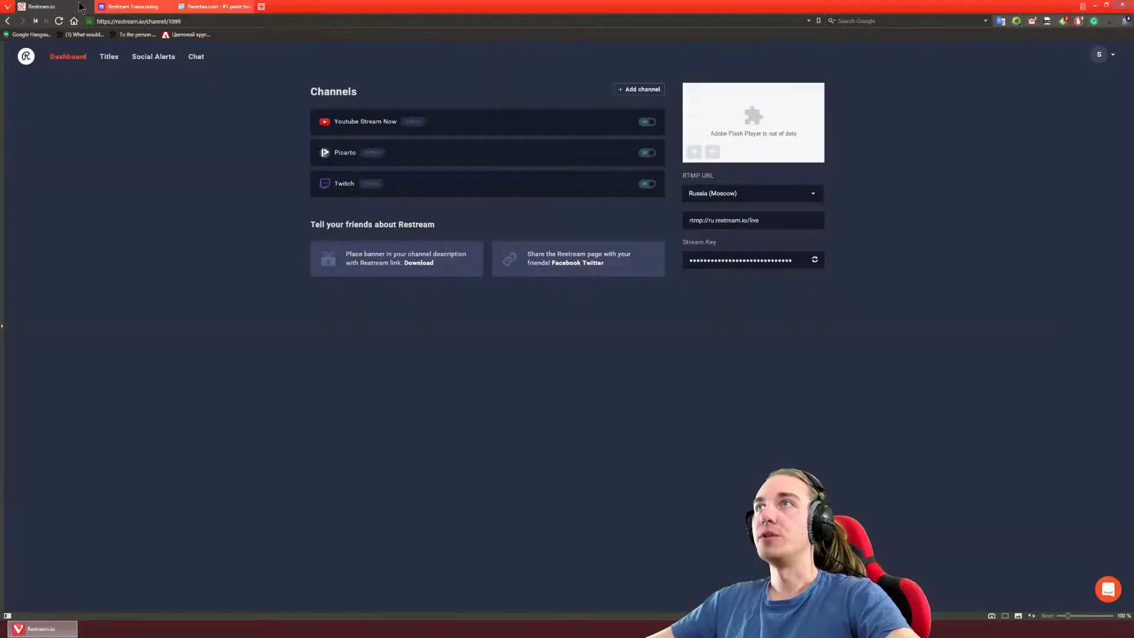
mouse_move(640, 188)
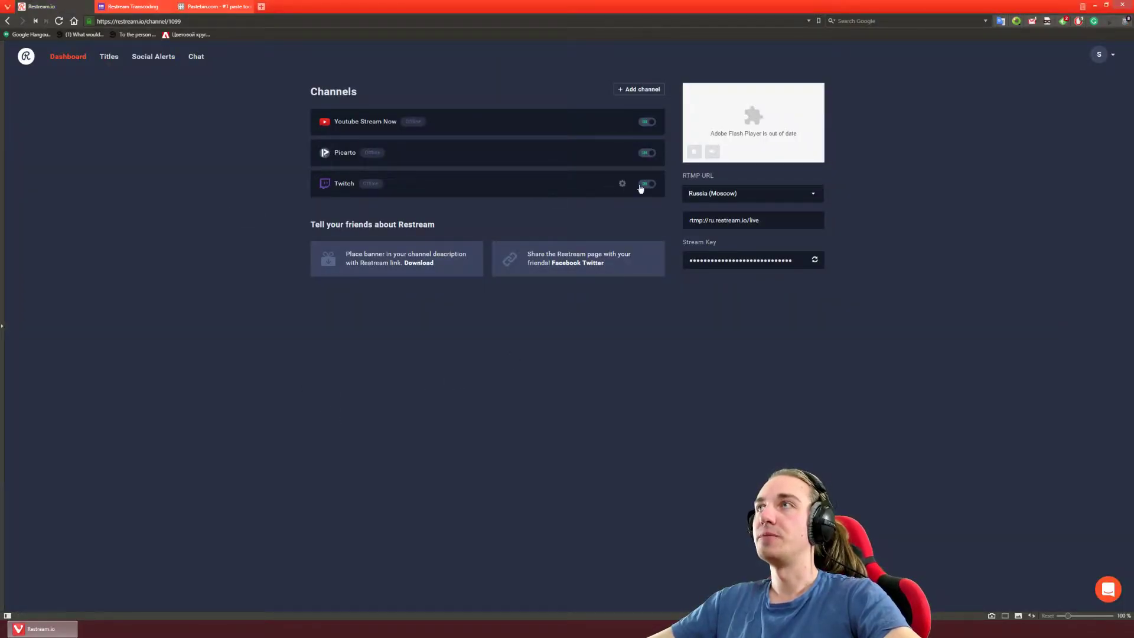
Check the Twitch and Picarto gear menus, then open Twitch's transcoding settings
click(623, 184)
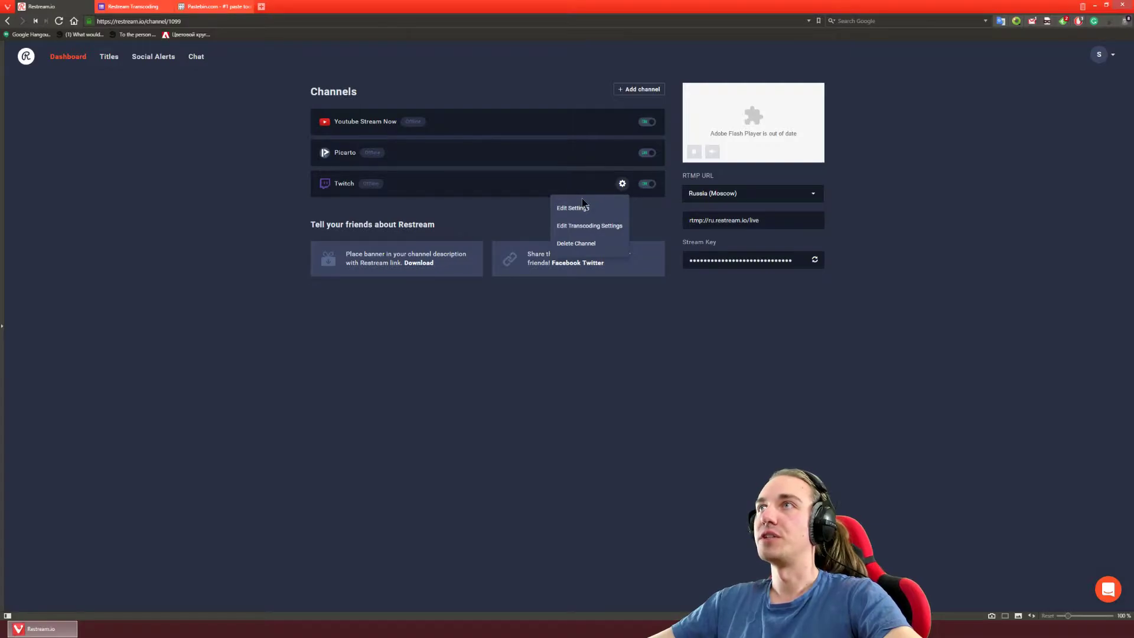
click(624, 185)
mouse_move(487, 152)
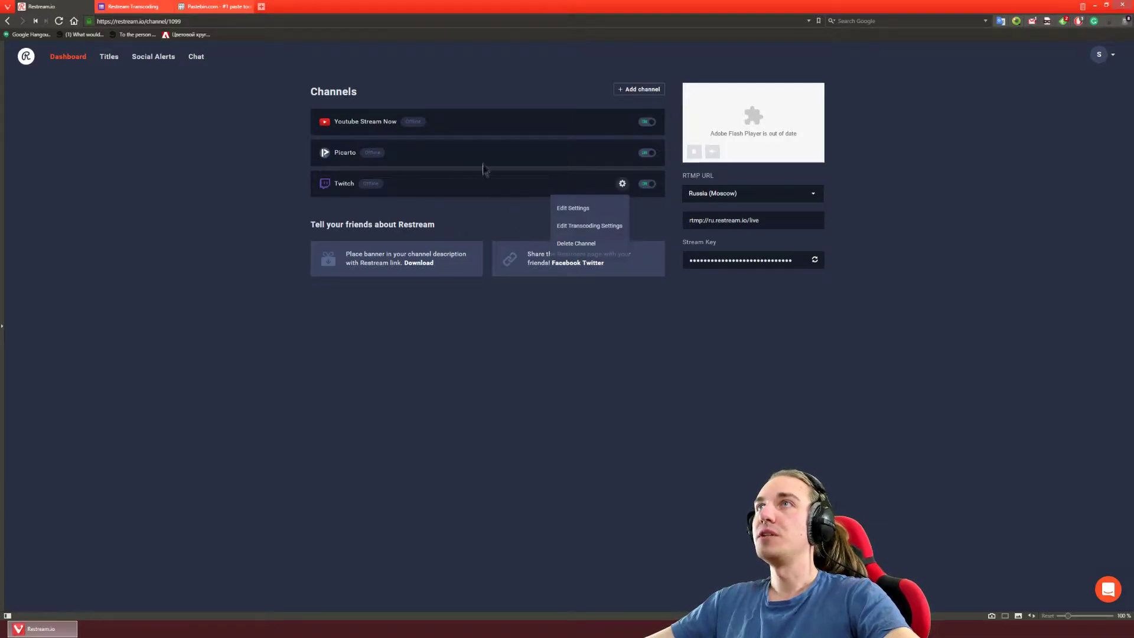
click(517, 165)
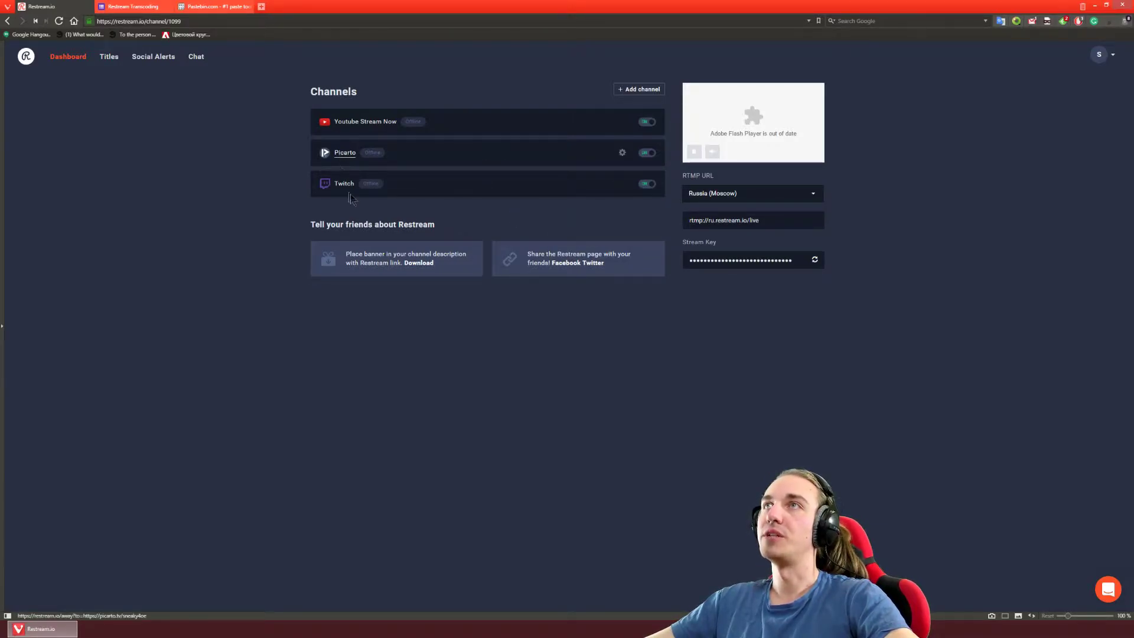
click(621, 153)
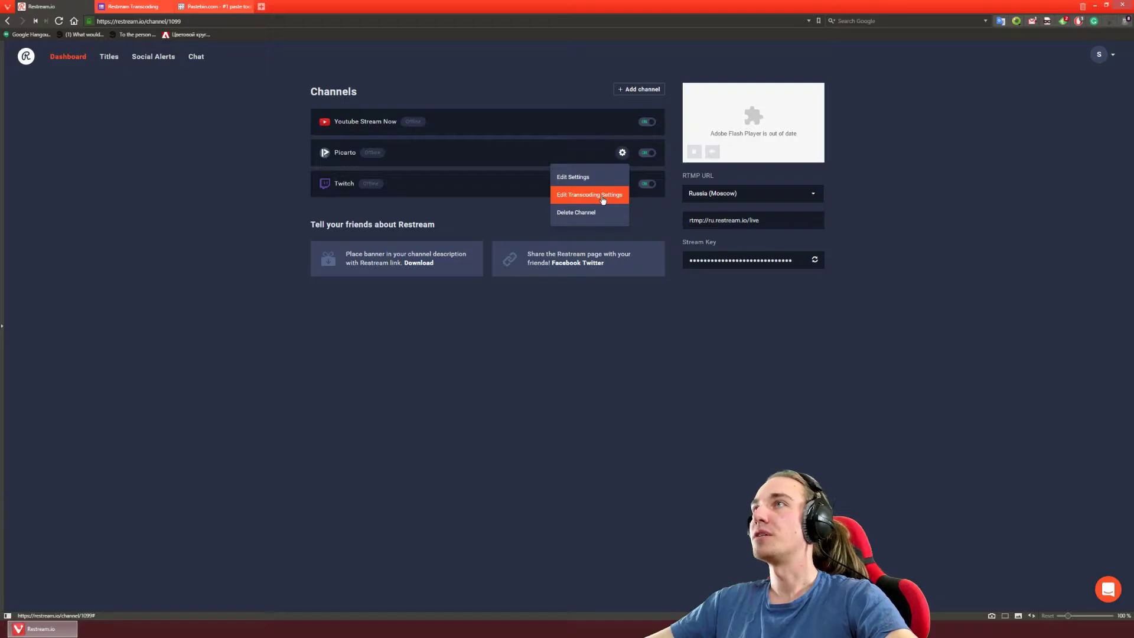
click(623, 183)
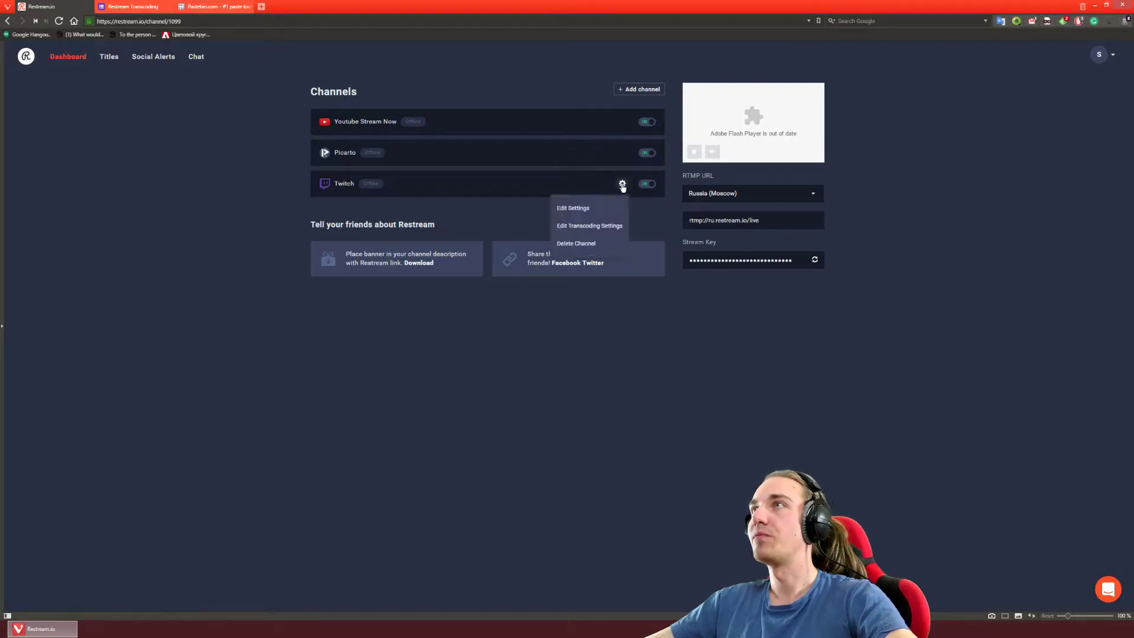
click(592, 226)
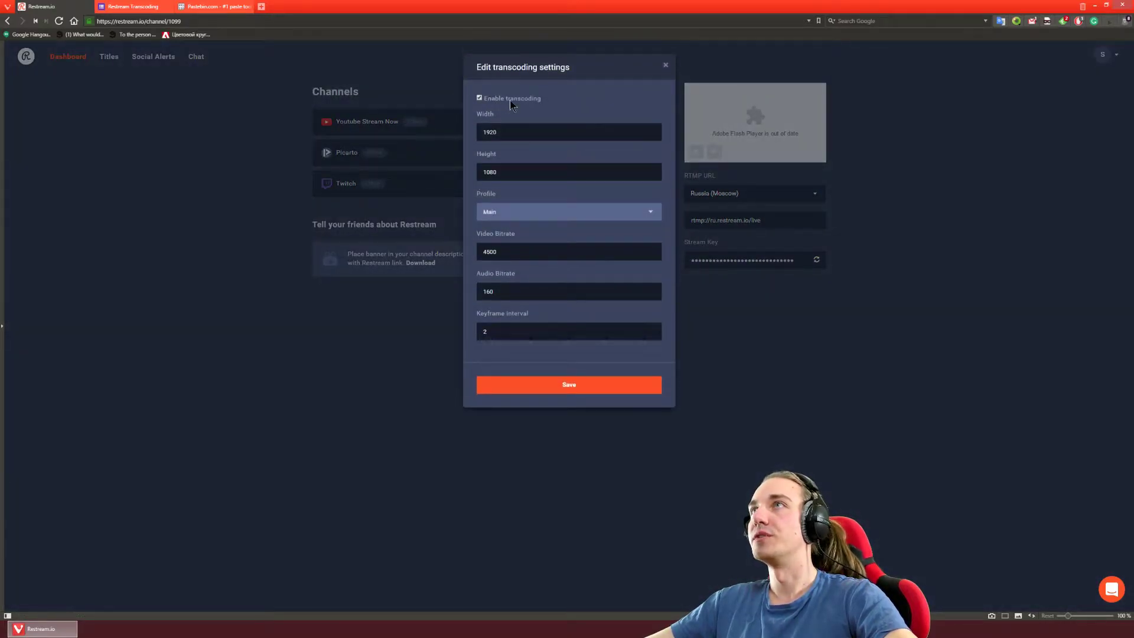
drag(528, 133, 466, 135)
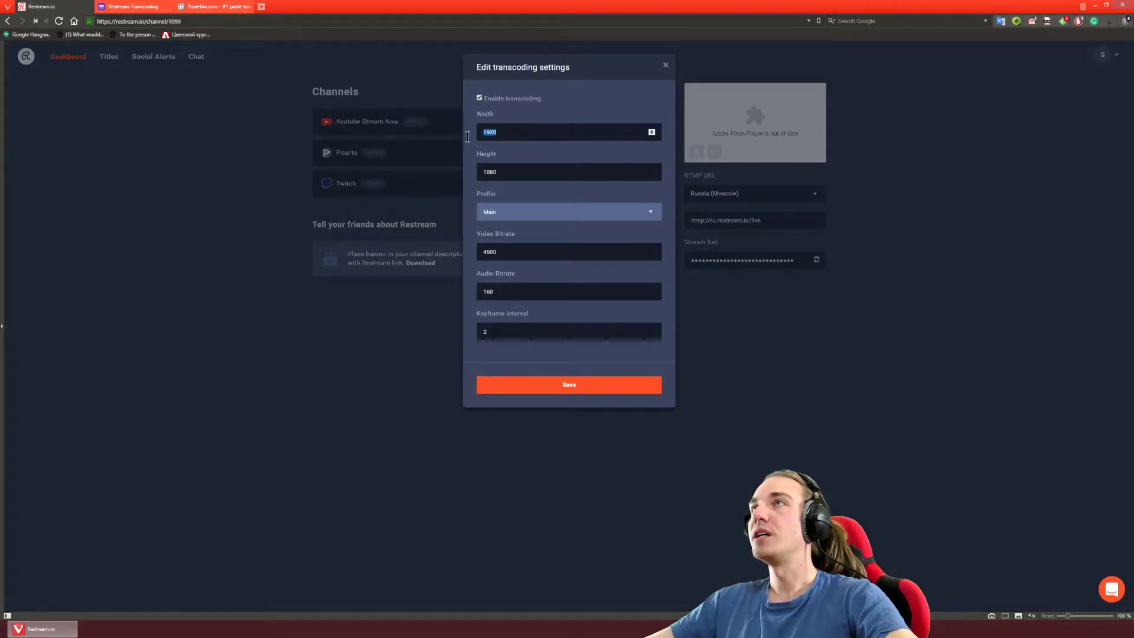
click(532, 213)
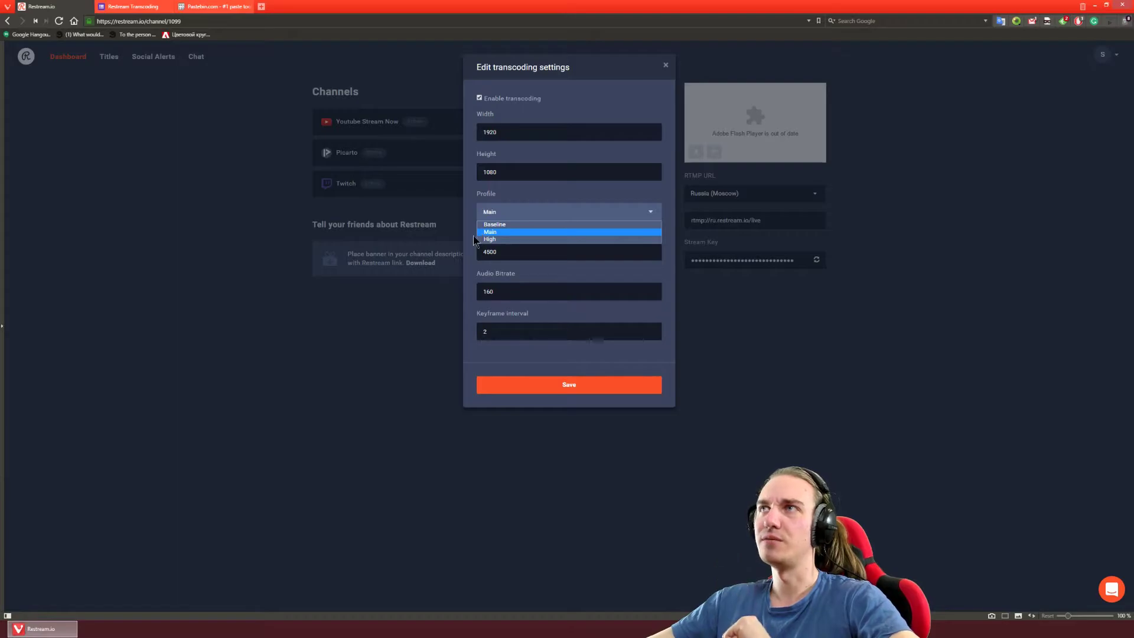
click(496, 232)
click(528, 252)
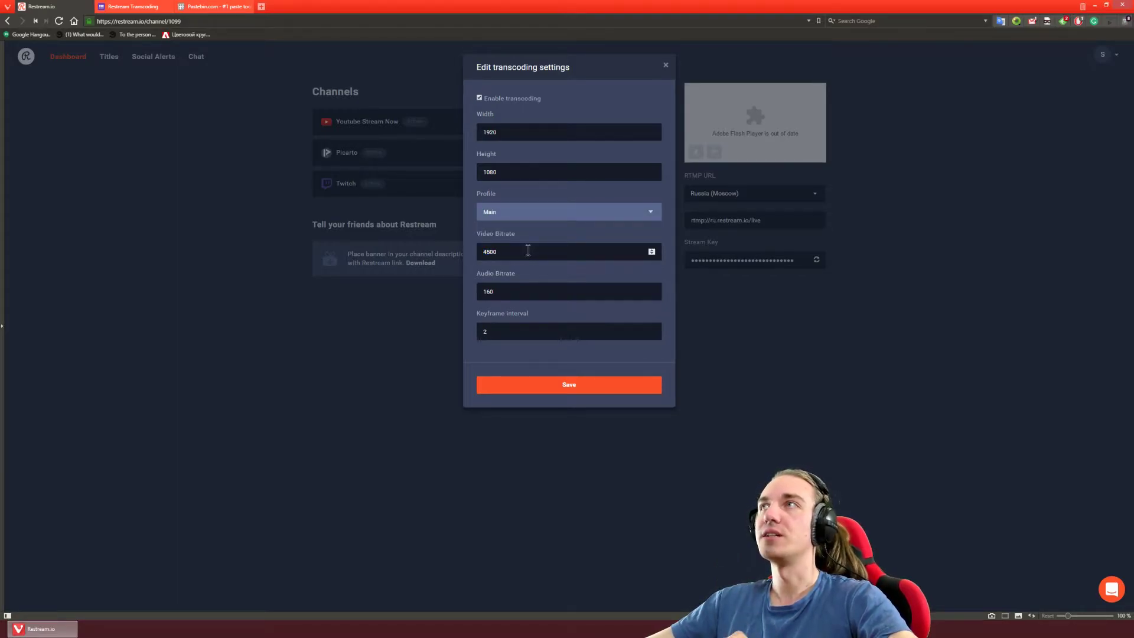
click(519, 290)
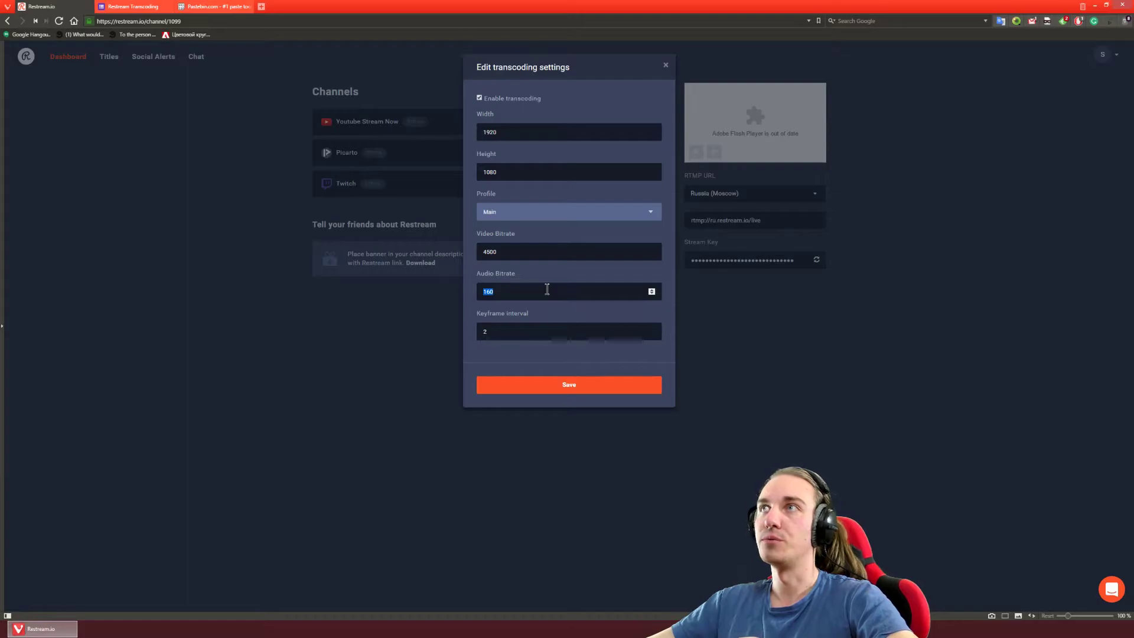
click(532, 290)
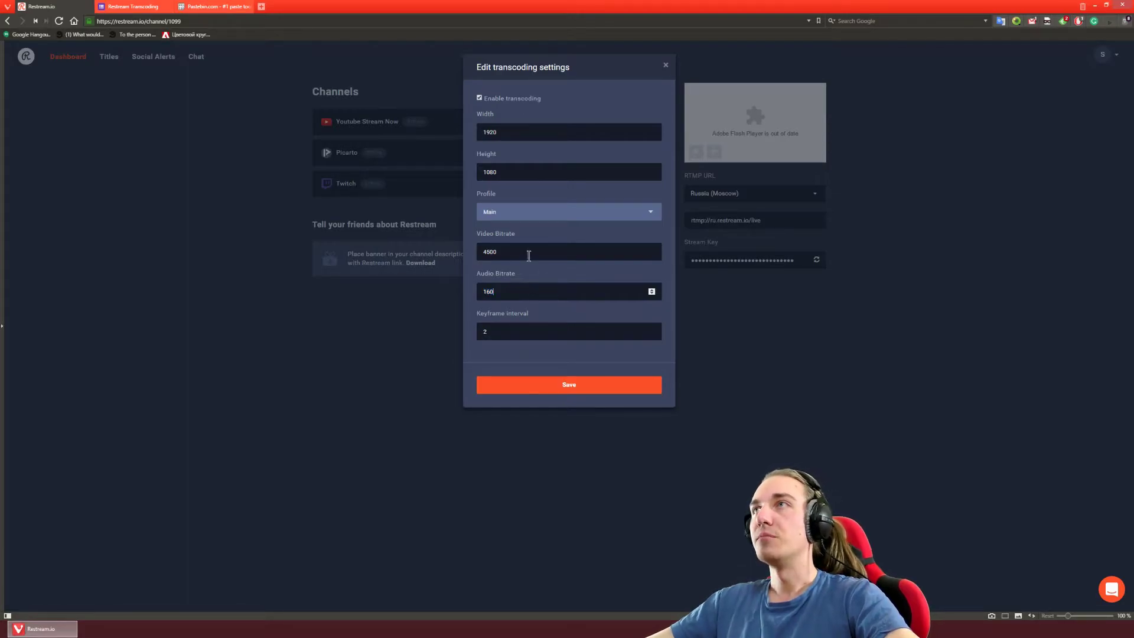
double_click(532, 132)
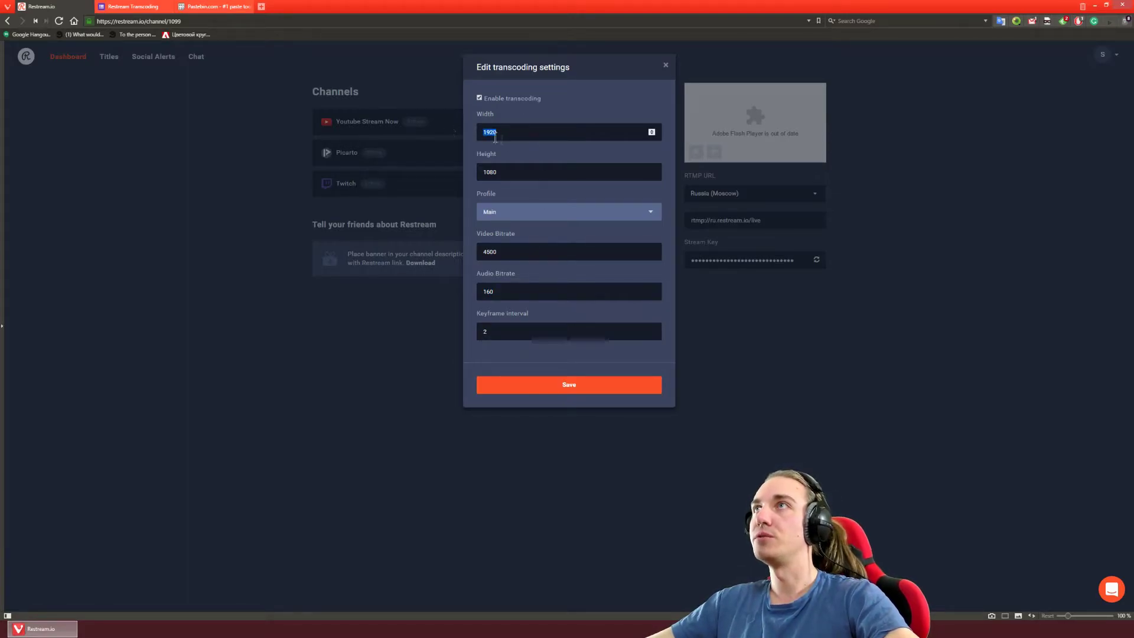
double_click(530, 172)
double_click(528, 252)
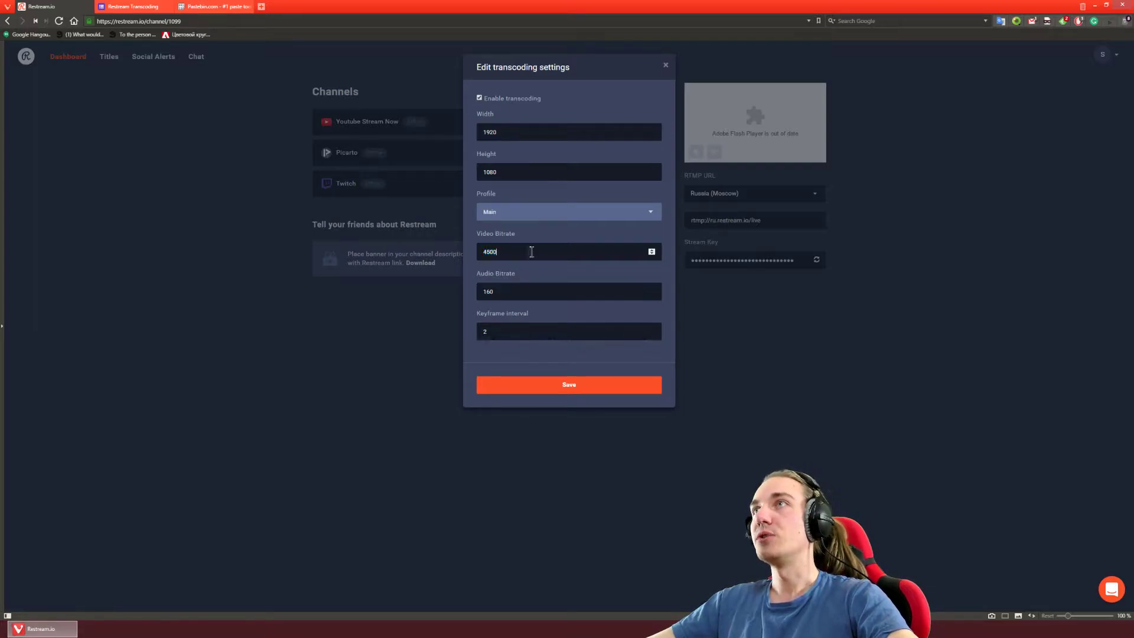
double_click(517, 169)
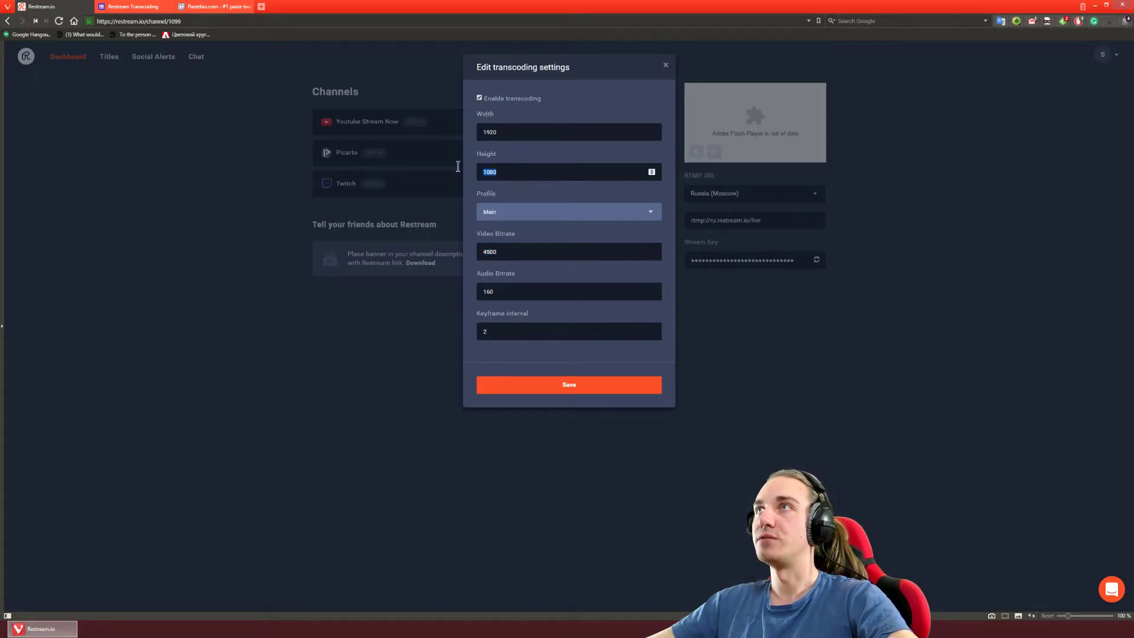
double_click(518, 134)
double_click(507, 171)
double_click(511, 250)
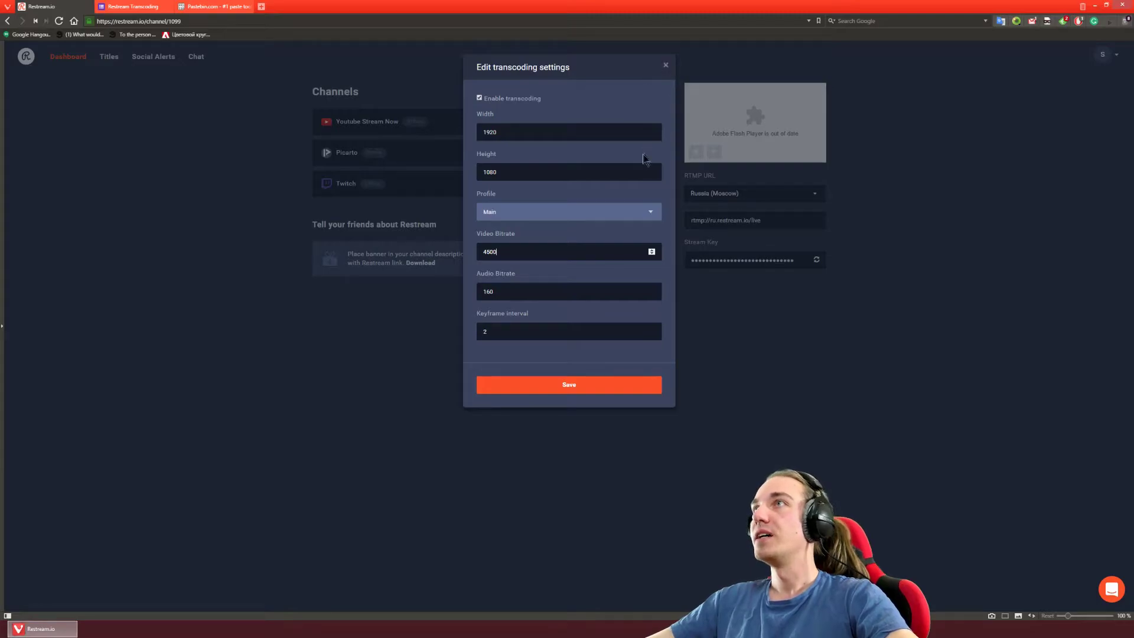
double_click(526, 254)
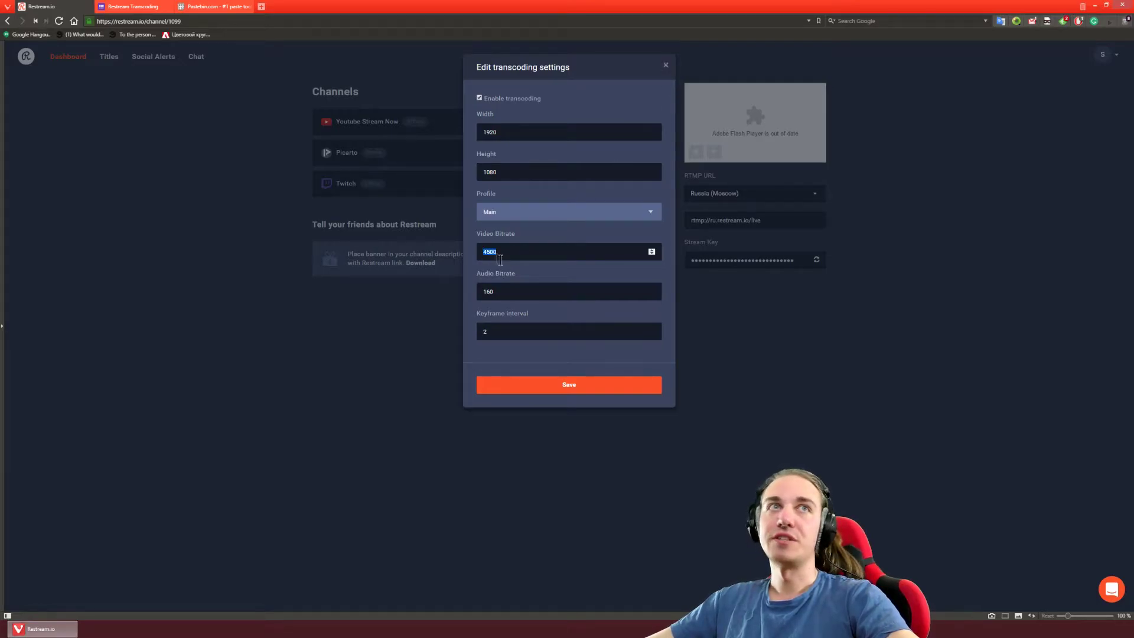
key(ctrl+plus)
key(ctrl+plus)
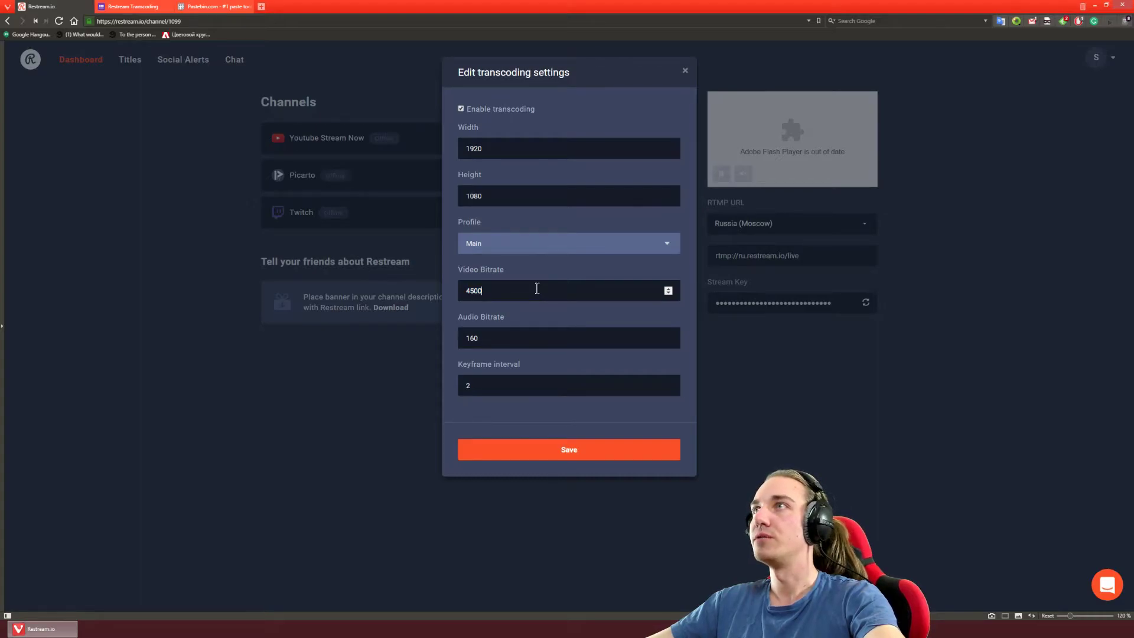
click(685, 73)
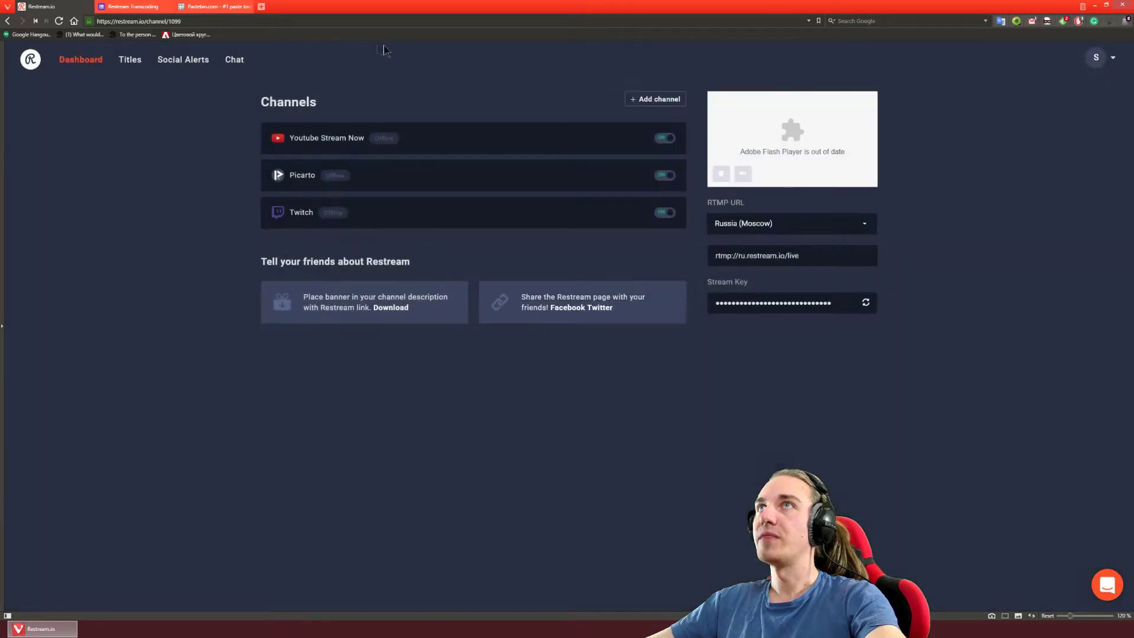
click(218, 6)
double_click(251, 284)
key(ctrl+a)
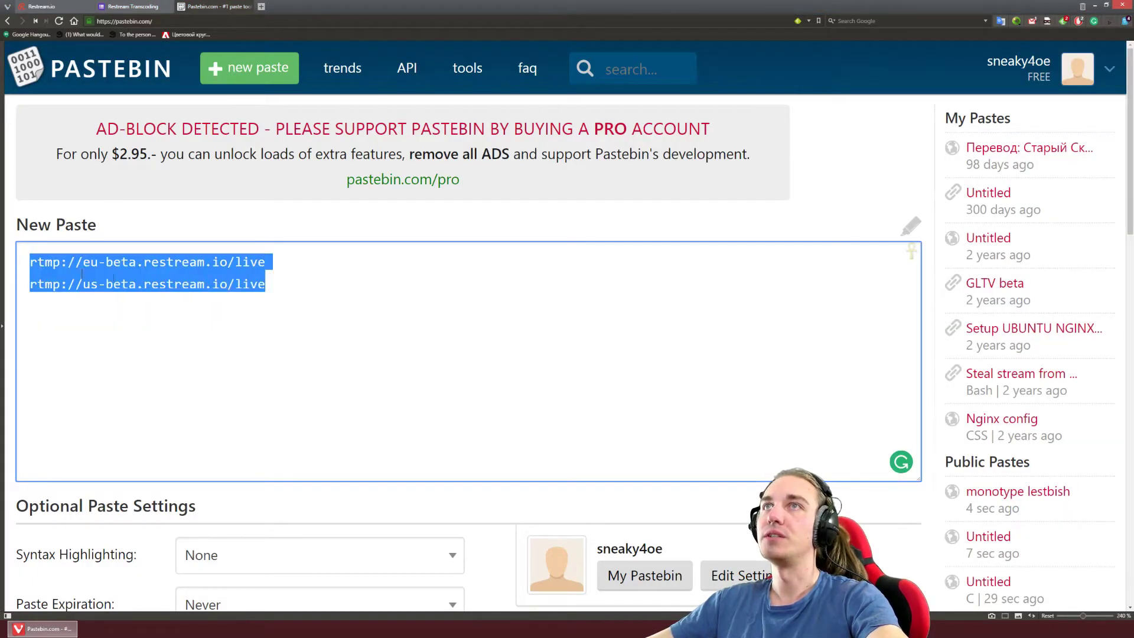
click(105, 261)
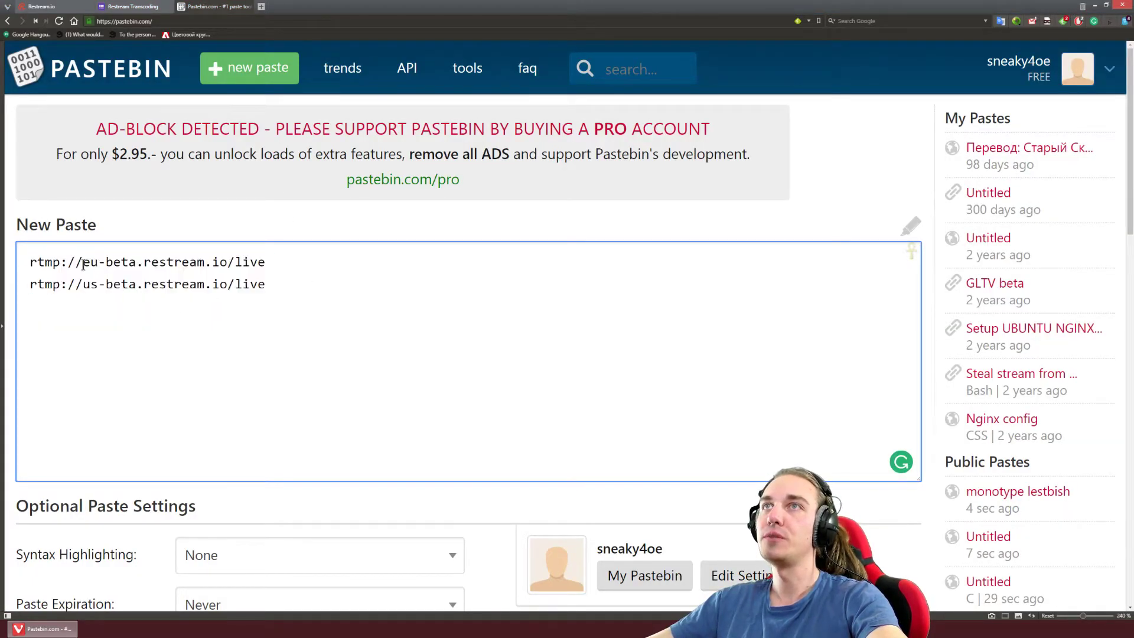
mouse_move(83, 261)
mouse_down()
mouse_move(119, 261)
mouse_move(140, 283)
mouse_up()
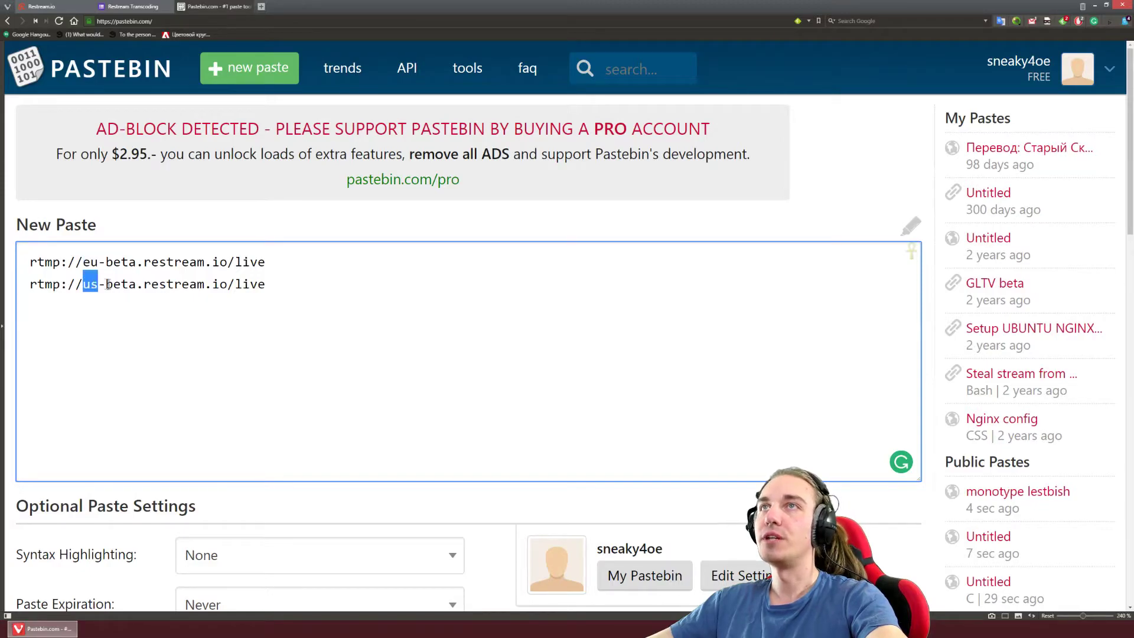
click(155, 280)
click(44, 6)
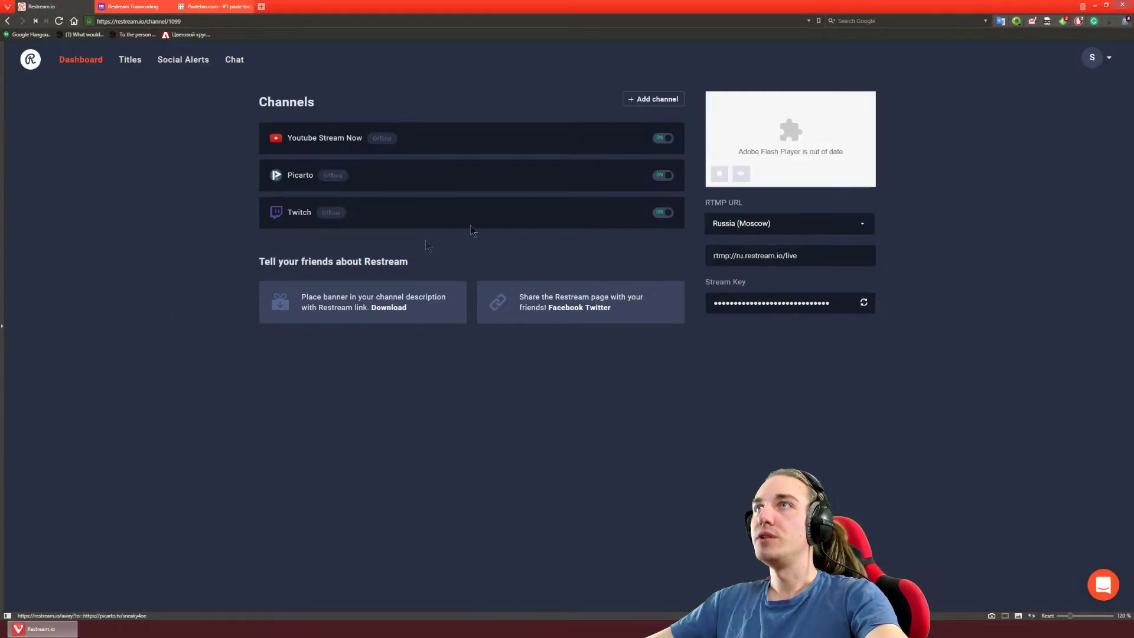
mouse_move(471, 212)
click(633, 212)
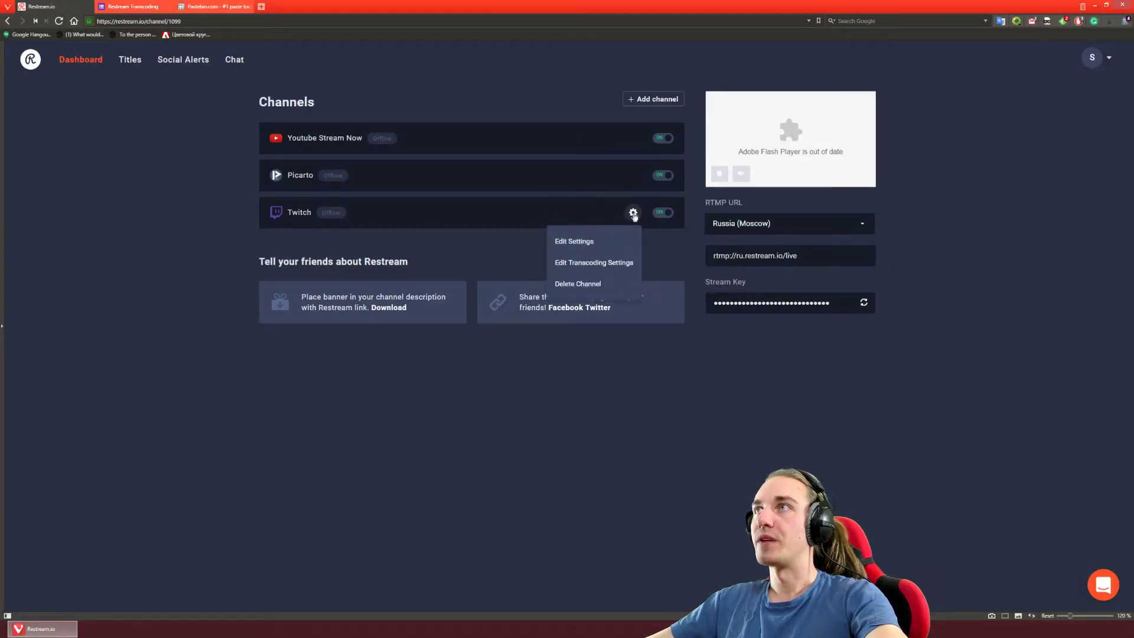
click(590, 262)
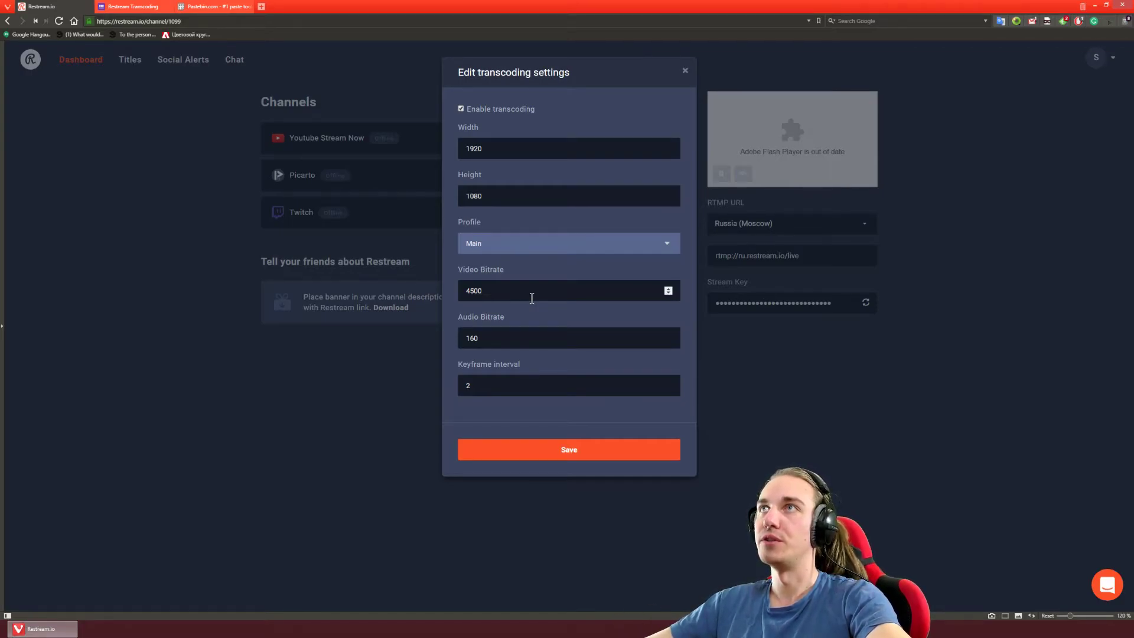
click(685, 70)
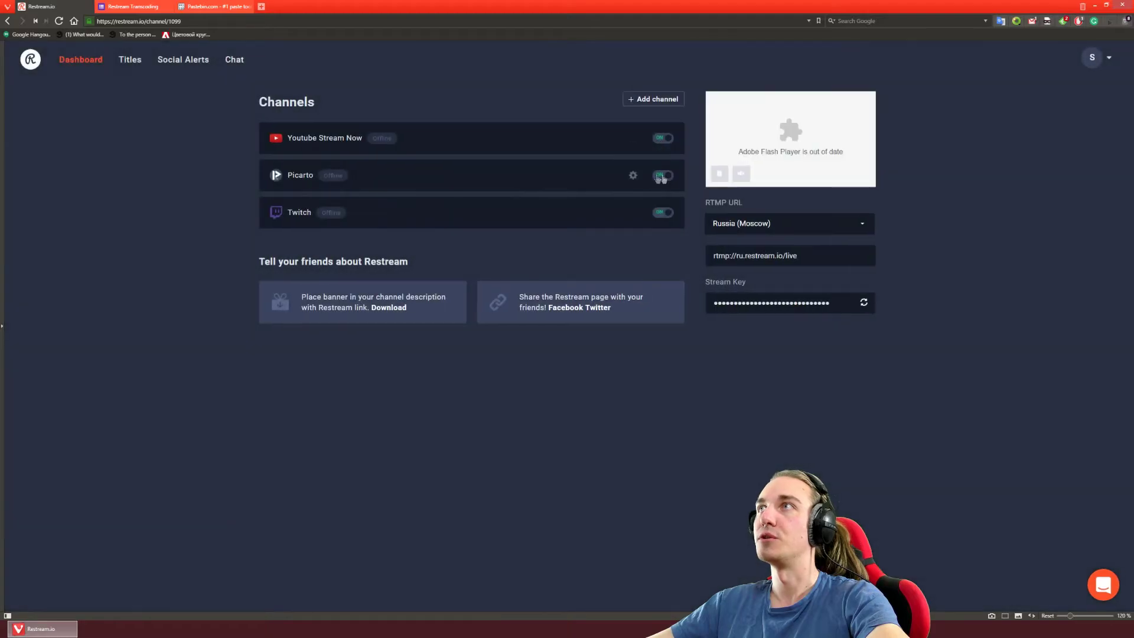
click(633, 175)
click(585, 232)
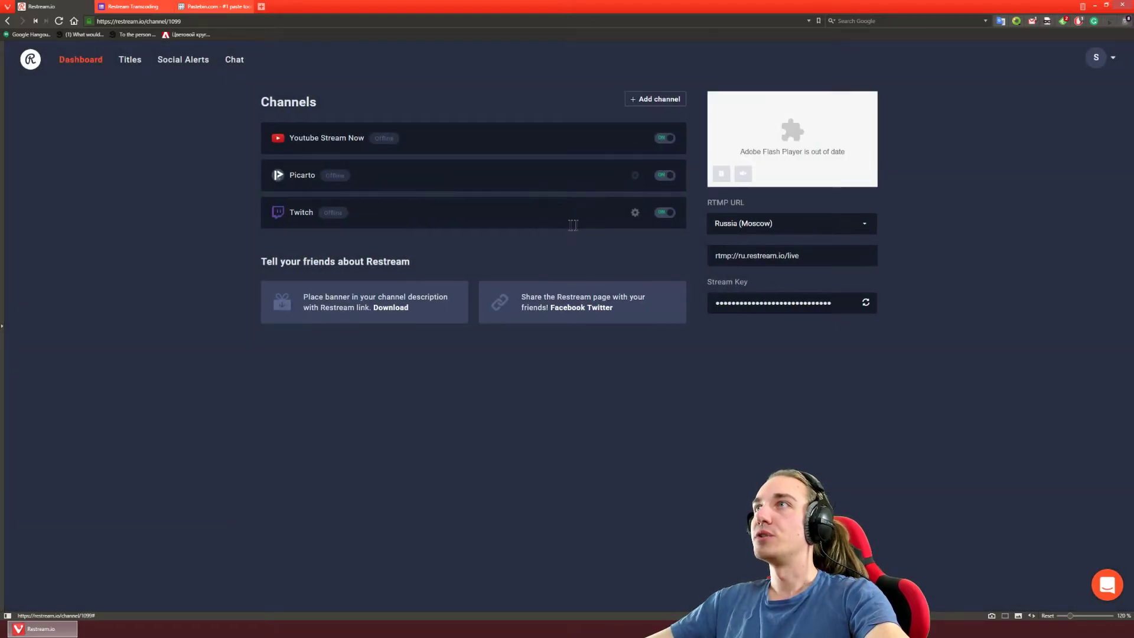
drag(518, 291, 428, 293)
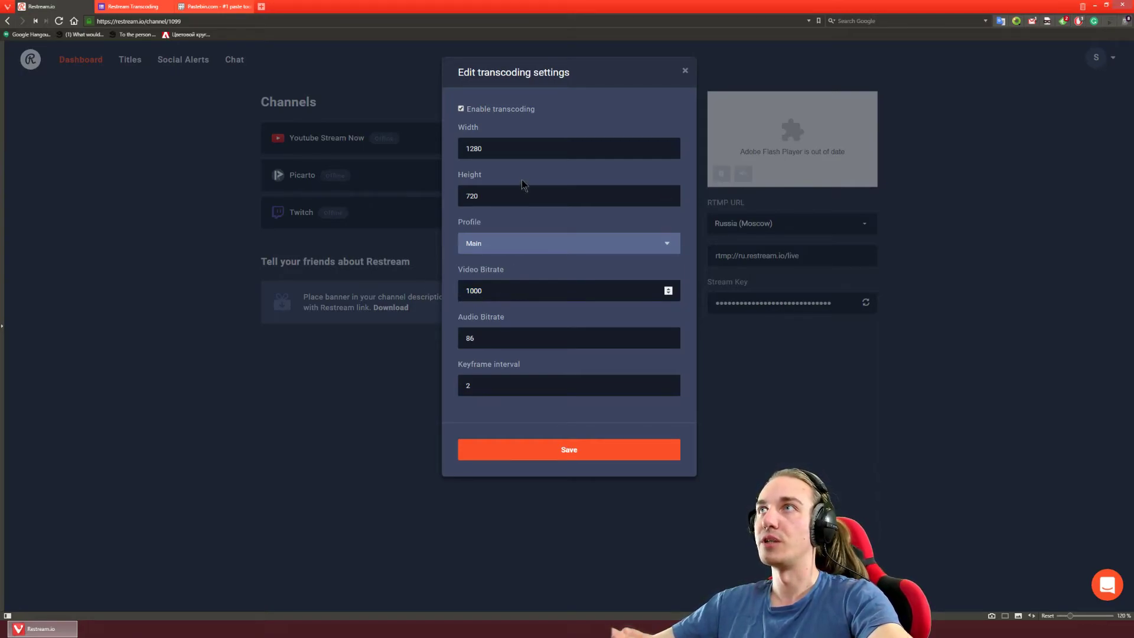
double_click(479, 148)
key(Tab)
drag(499, 289, 403, 292)
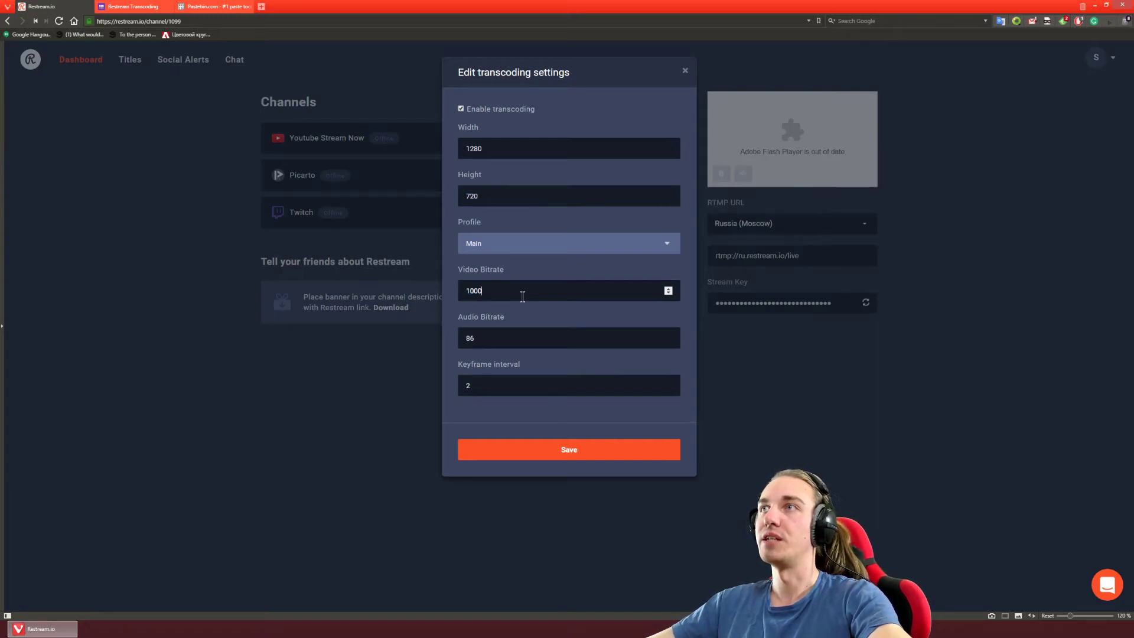
click(688, 72)
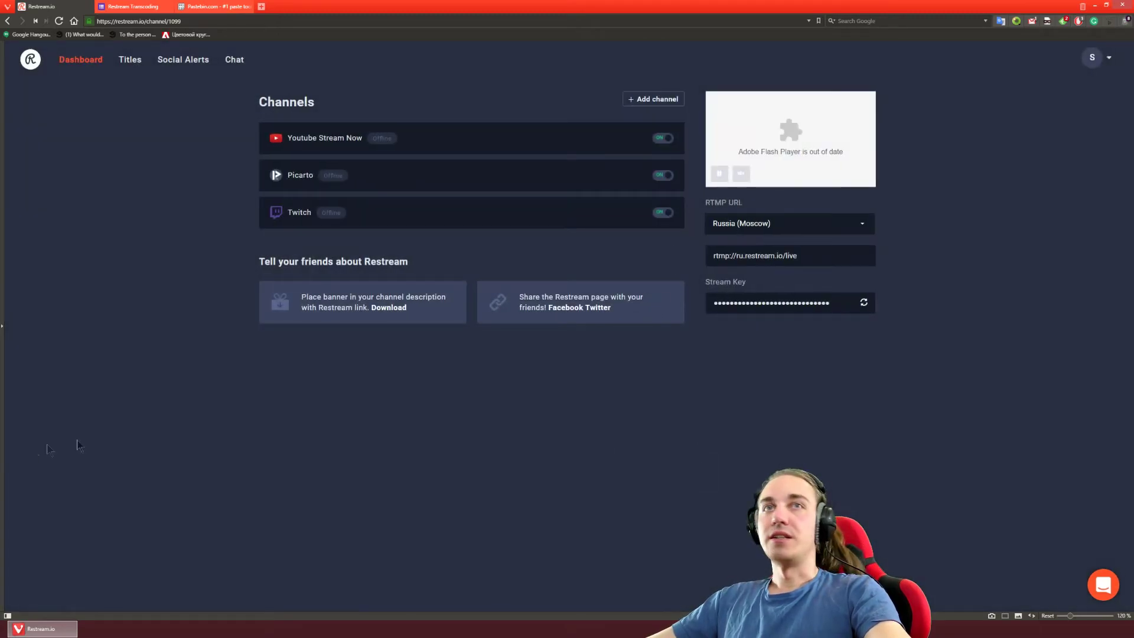